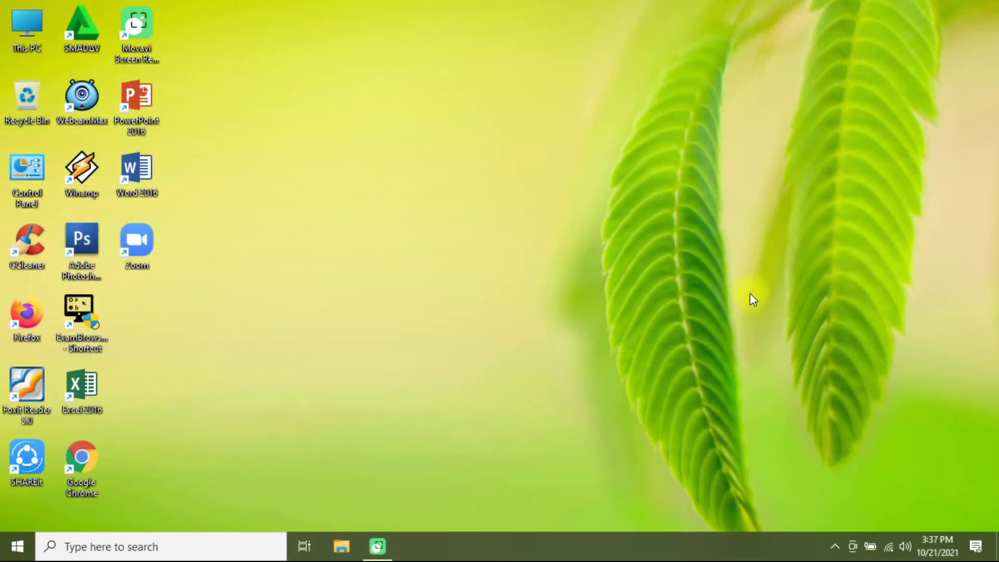
# Run regedit to open the Registry Editor and move its window nearer the middle of the desktop.
pyautogui.press('super+r')
pyautogui.write('re')
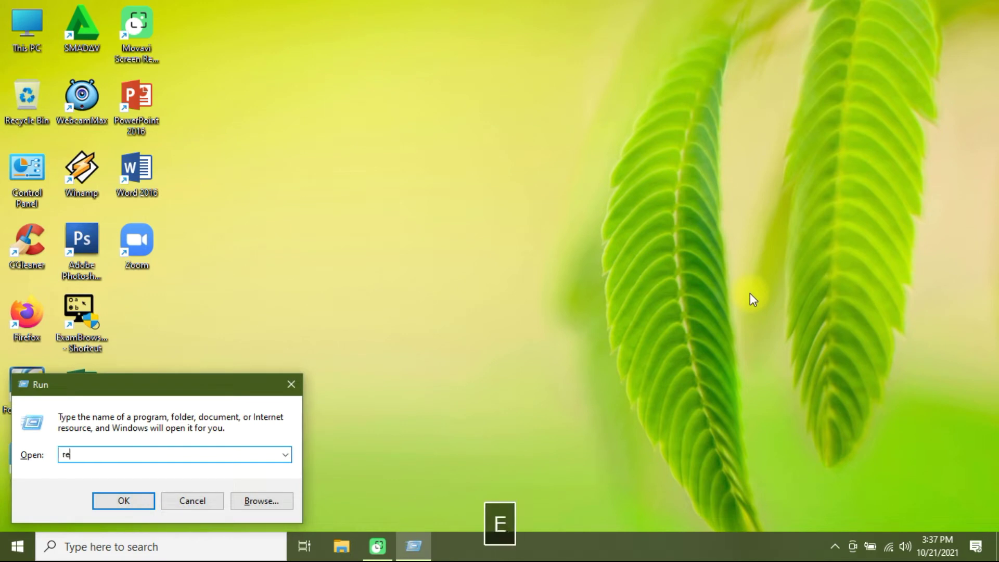
pyautogui.write('gedit')
pyautogui.press('BackSpace')
pyautogui.write('dit')
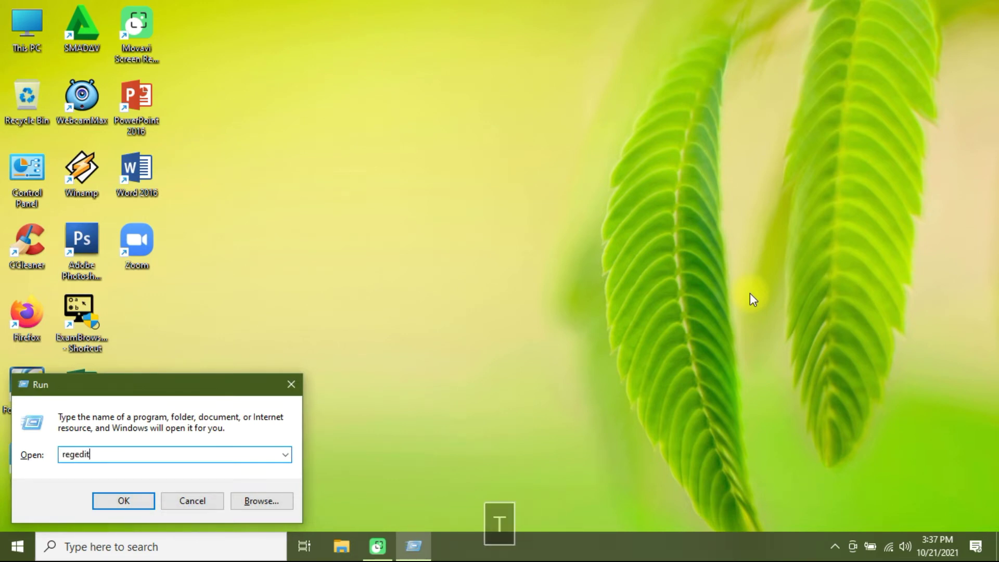
pyautogui.press('Return')
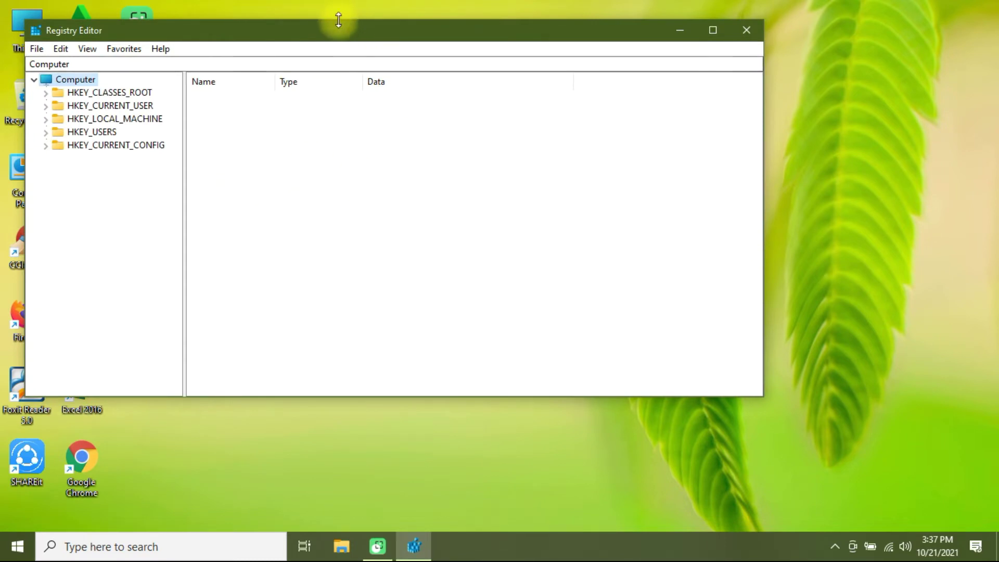
pyautogui.moveTo(338, 25); pyautogui.dragTo(454, 61)
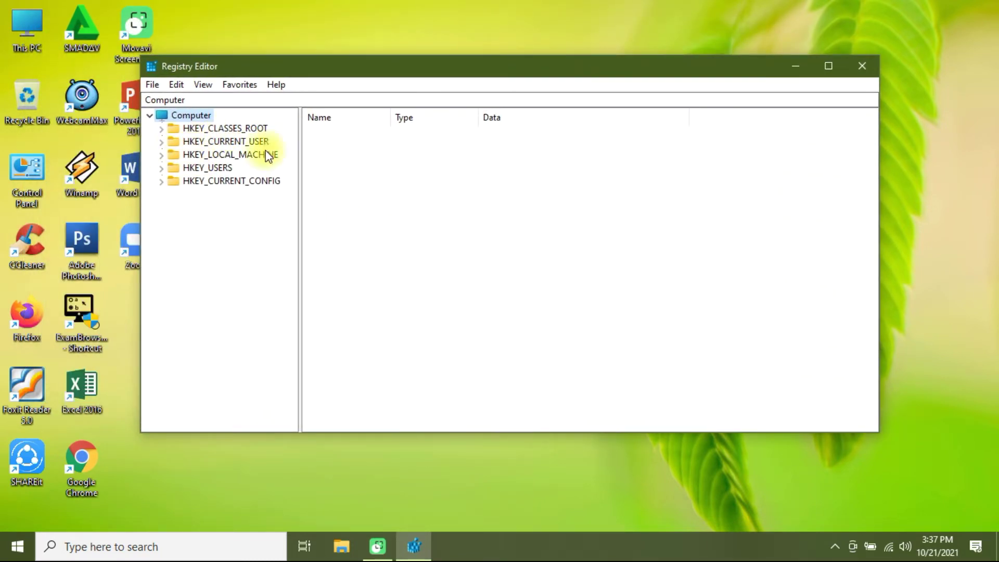
# Expand the registry tree down to HKEY_LOCAL_MACHINE\SOFTWARE\Policies\Microsoft\Windows and widen the tree area so the key names are readable.
pyautogui.click(162, 156)
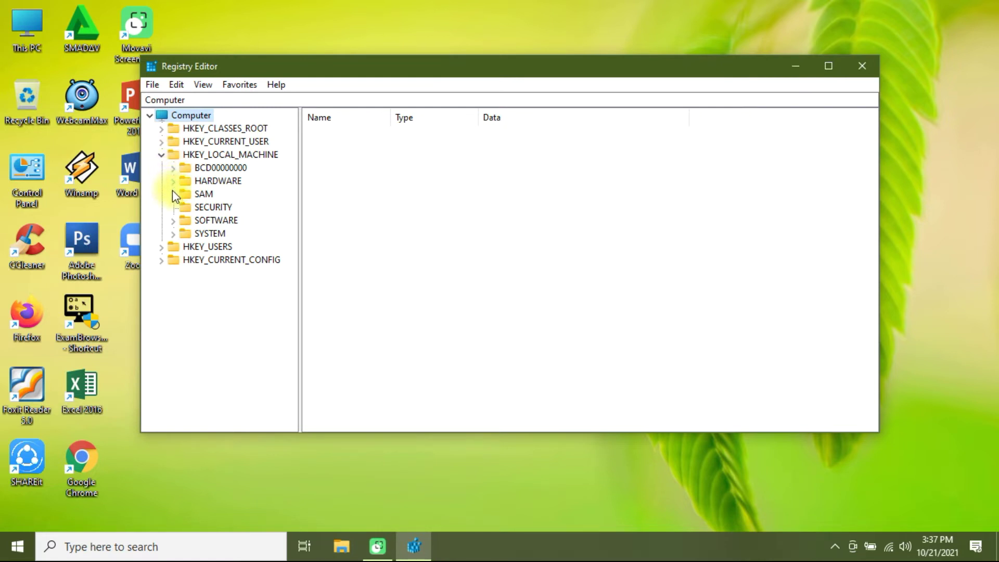
pyautogui.click(177, 220)
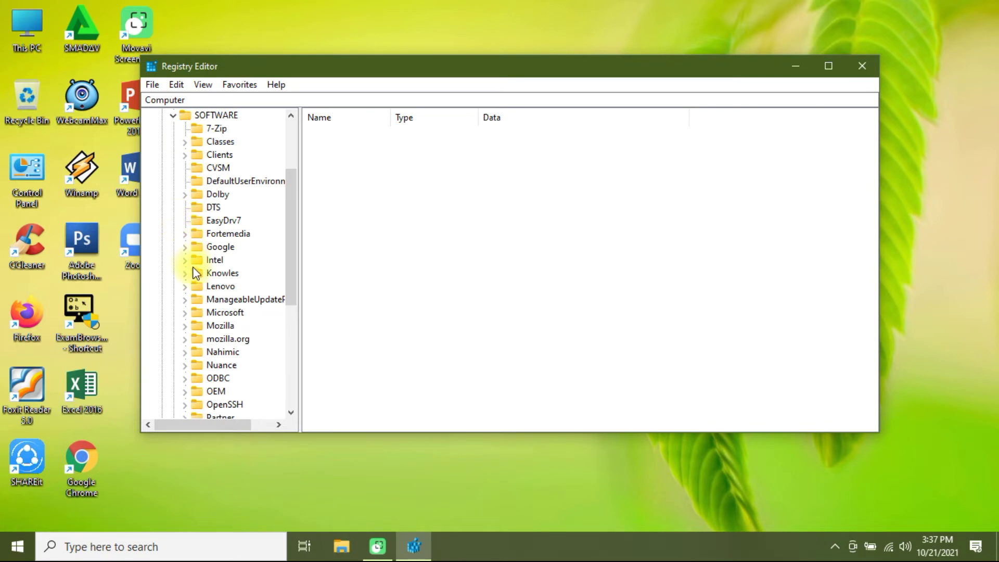
pyautogui.moveTo(295, 188); pyautogui.dragTo(299, 241)
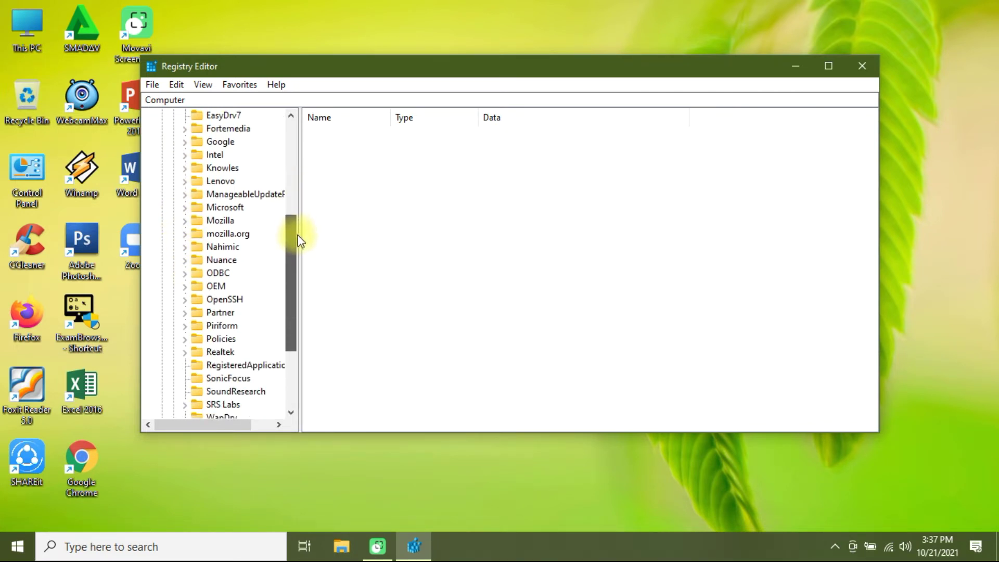
pyautogui.click(185, 338)
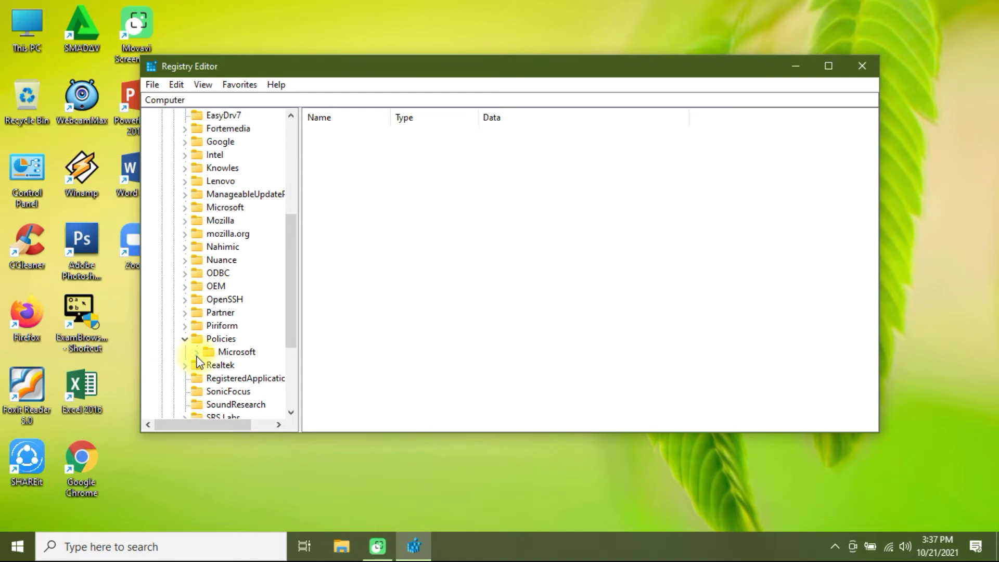
pyautogui.click(196, 353)
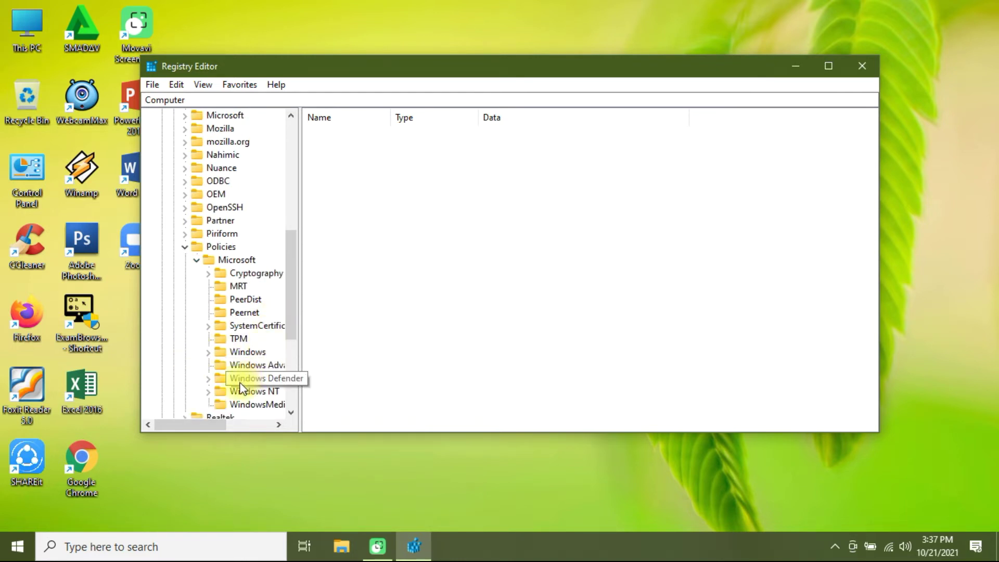
pyautogui.click(208, 354)
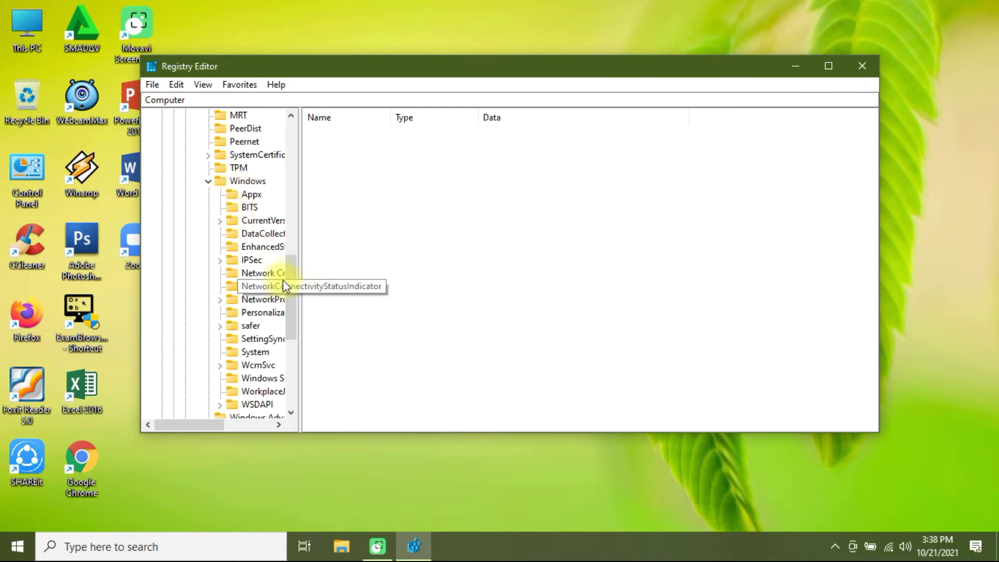
pyautogui.moveTo(299, 284); pyautogui.dragTo(373, 287)
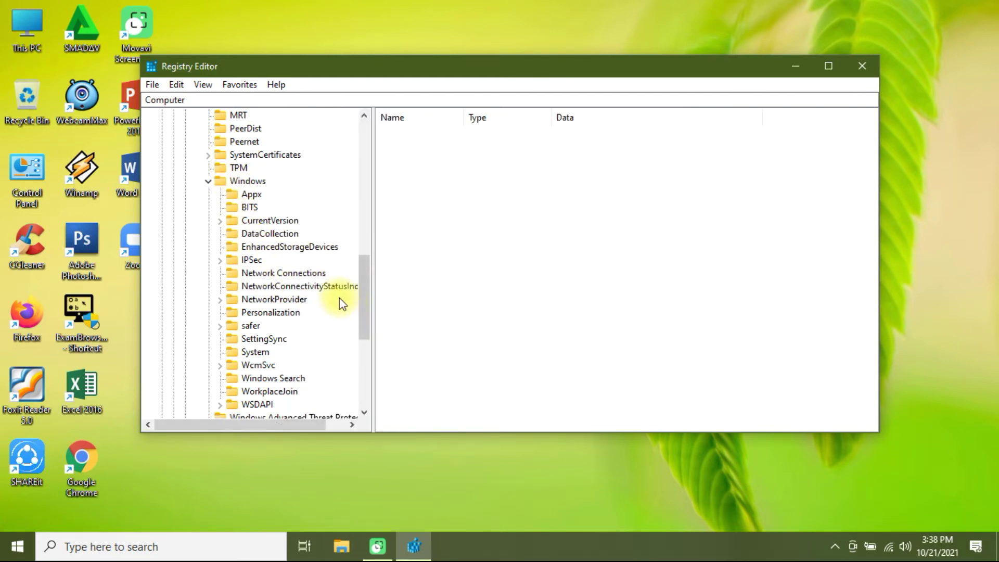
# Create a new key named WindowsUpdate under the Policies\Microsoft\Windows key.
pyautogui.rightClick(254, 183)
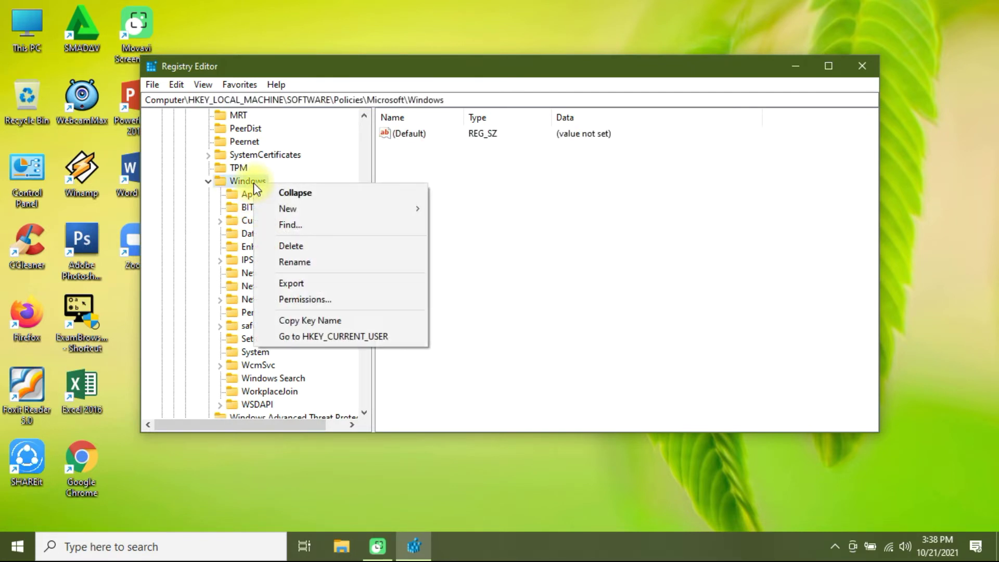
pyautogui.moveTo(302, 210)
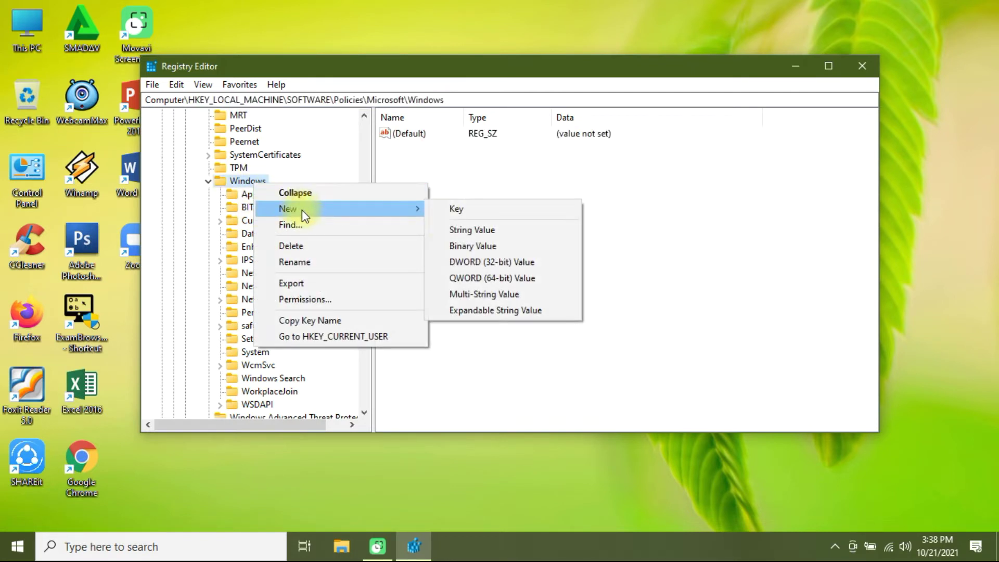
pyautogui.click(489, 211)
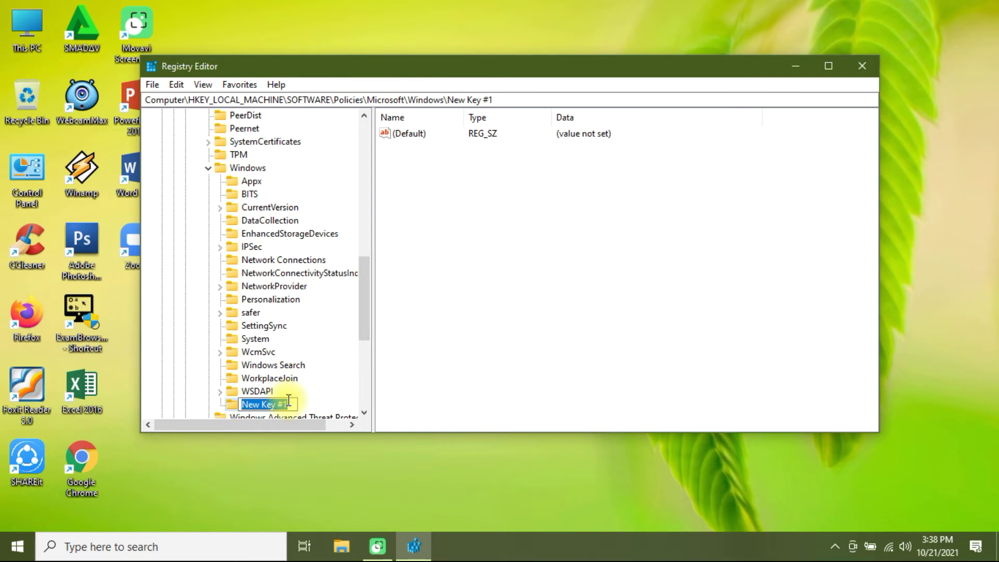
pyautogui.write('Wi')
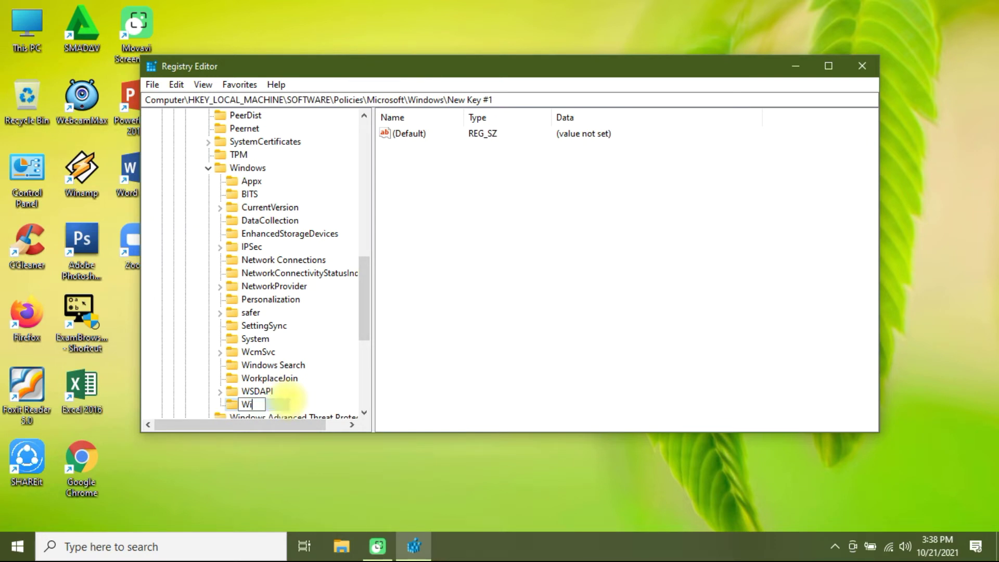
pyautogui.write('ndowsUpdate')
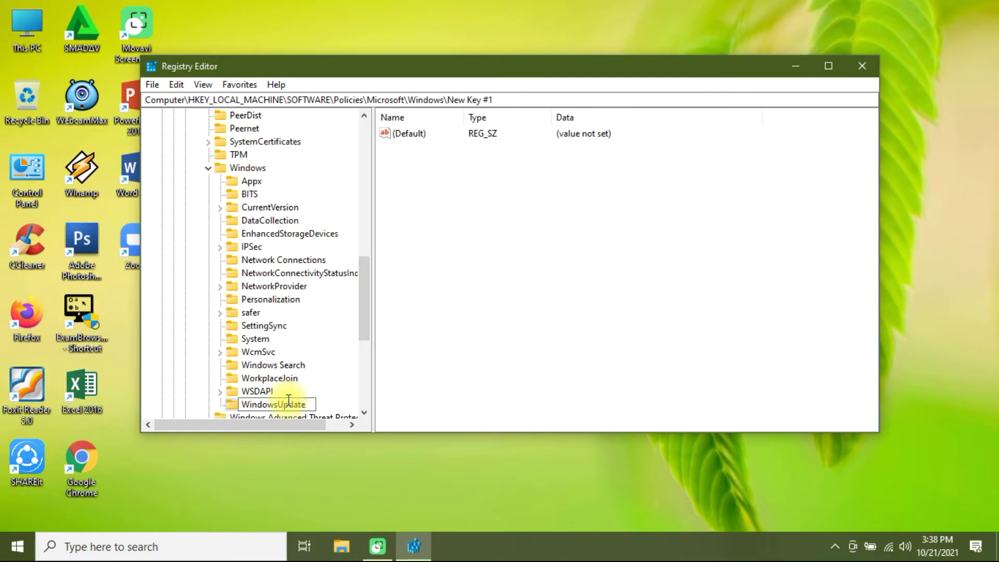
pyautogui.press('Return')
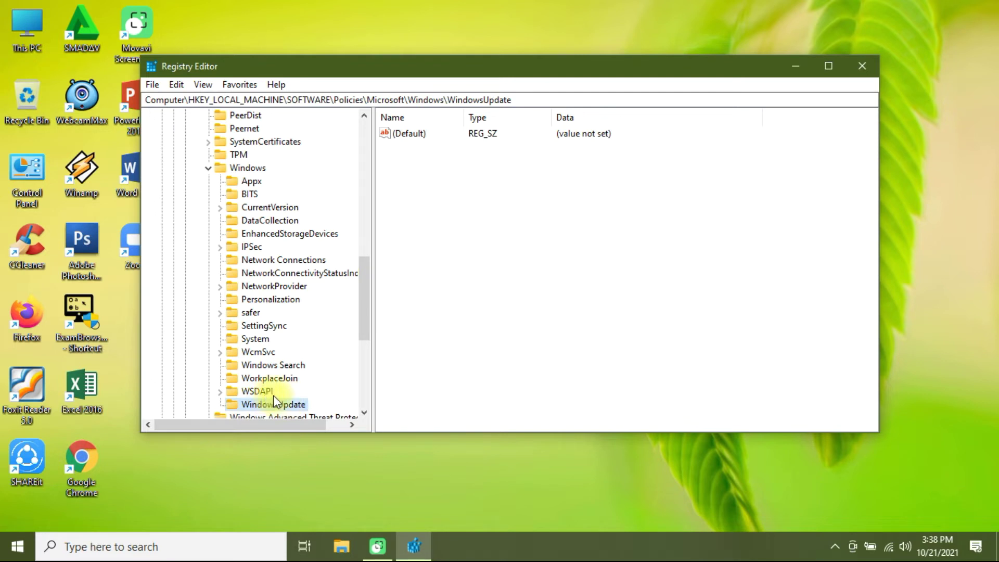
# Create a subkey named AU inside the WindowsUpdate key.
pyautogui.rightClick(270, 405)
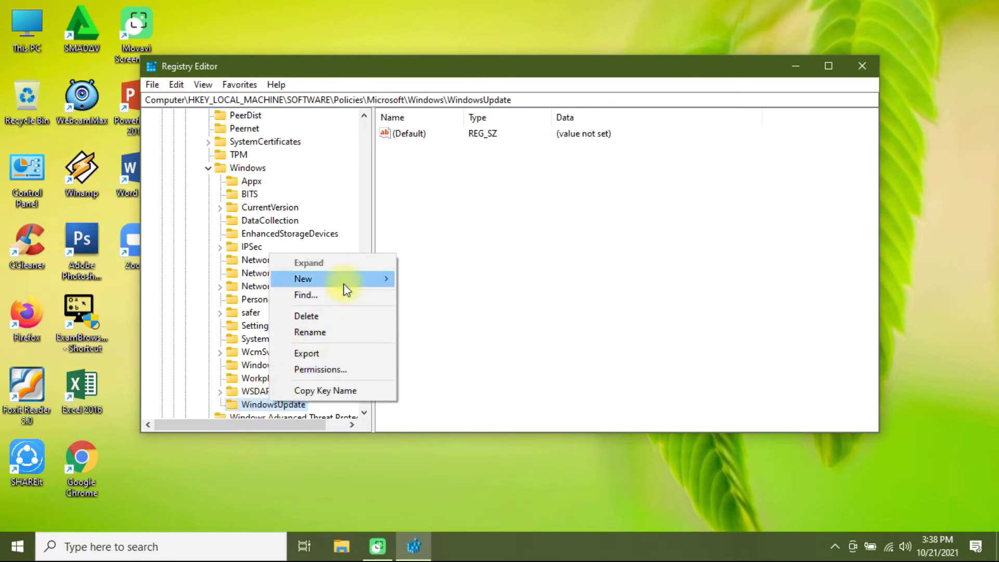
pyautogui.moveTo(345, 281)
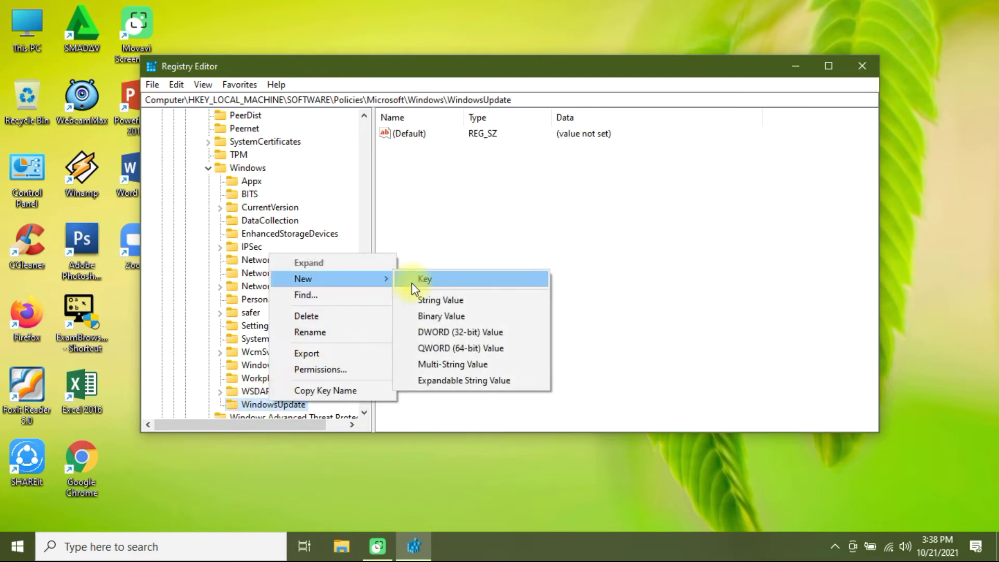
pyautogui.click(411, 283)
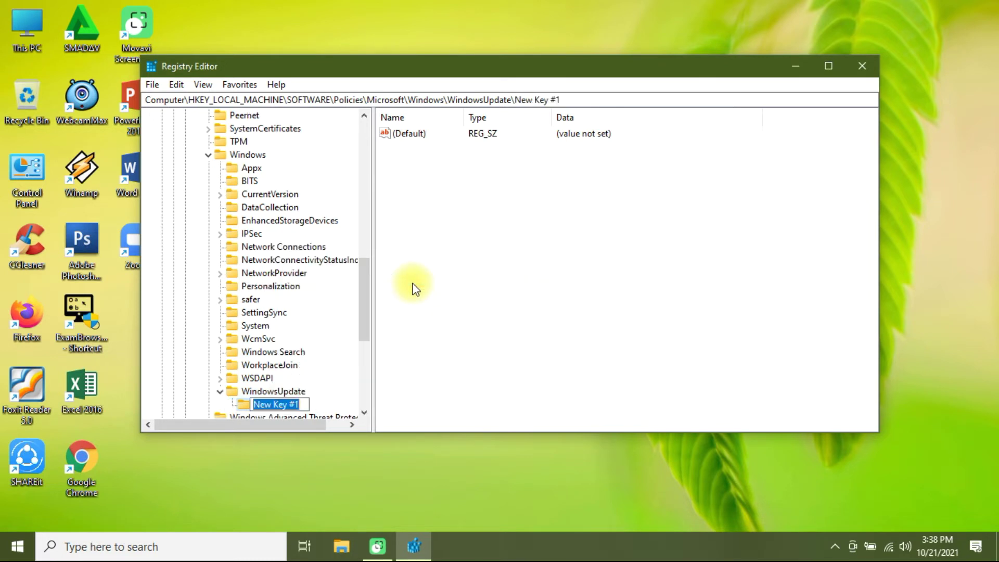
pyautogui.write('AU')
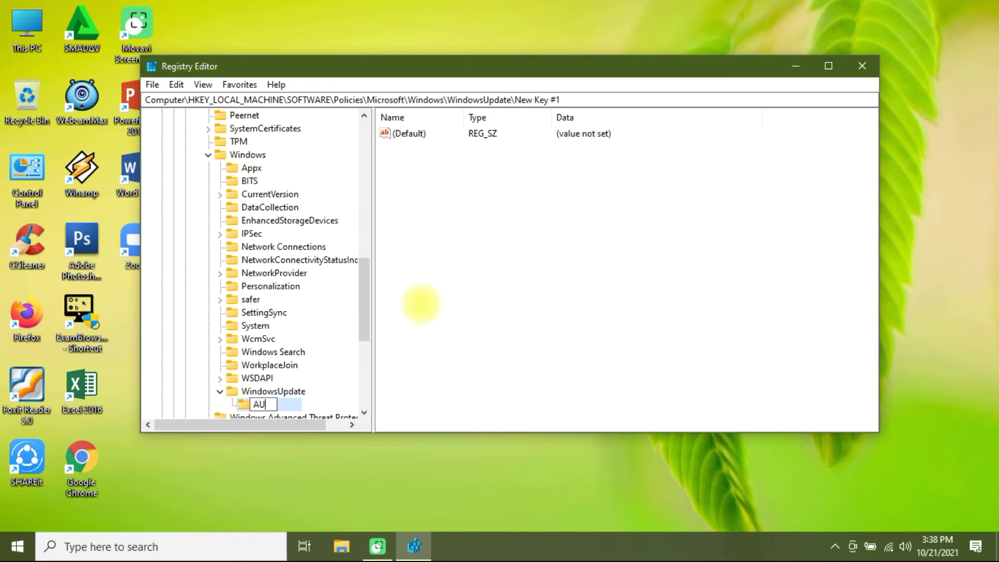
pyautogui.press('Return')
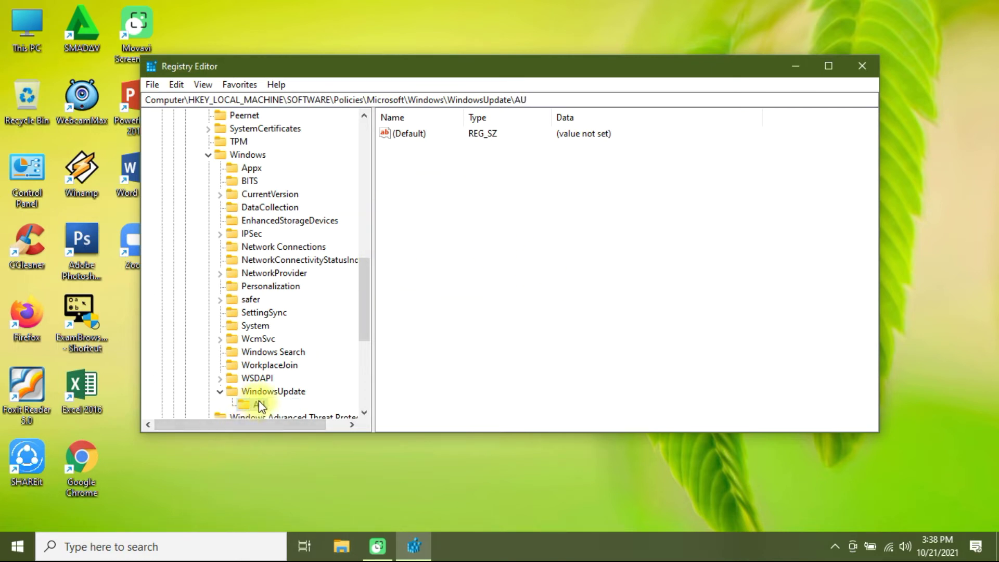
# Add a DWORD (32-bit) value named NoAutoUpdate to the AU key.
pyautogui.rightClick(495, 206)
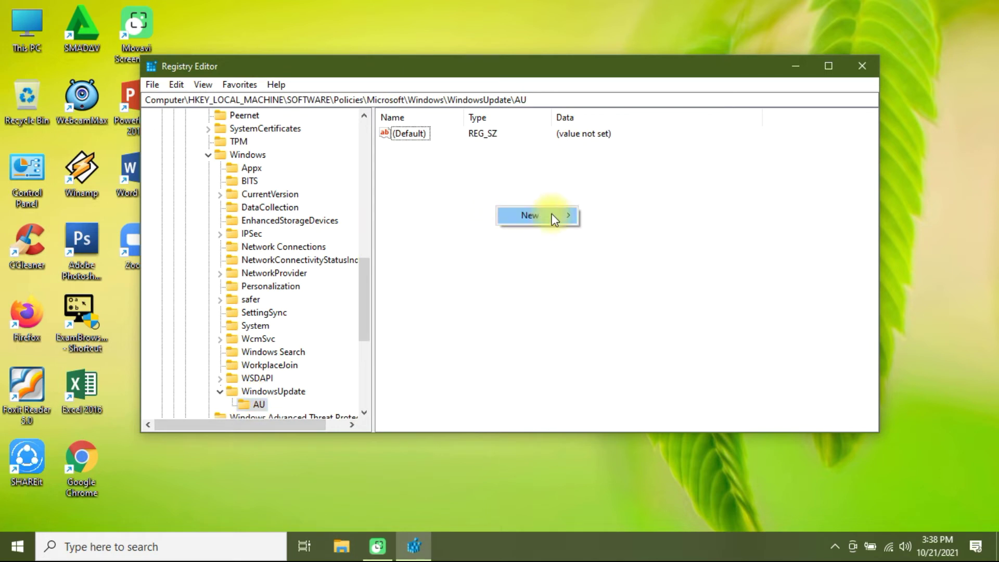
pyautogui.moveTo(552, 213)
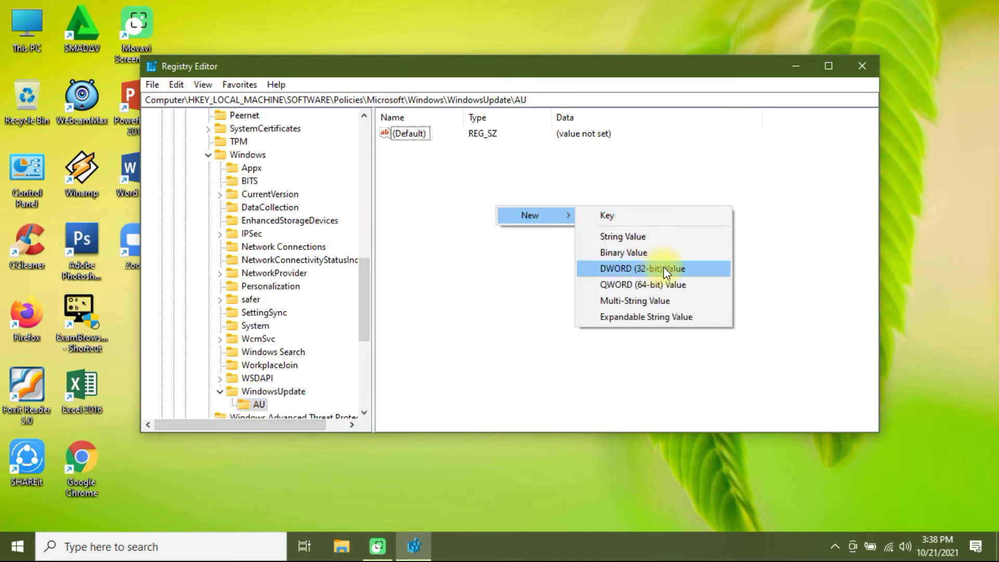
pyautogui.click(648, 270)
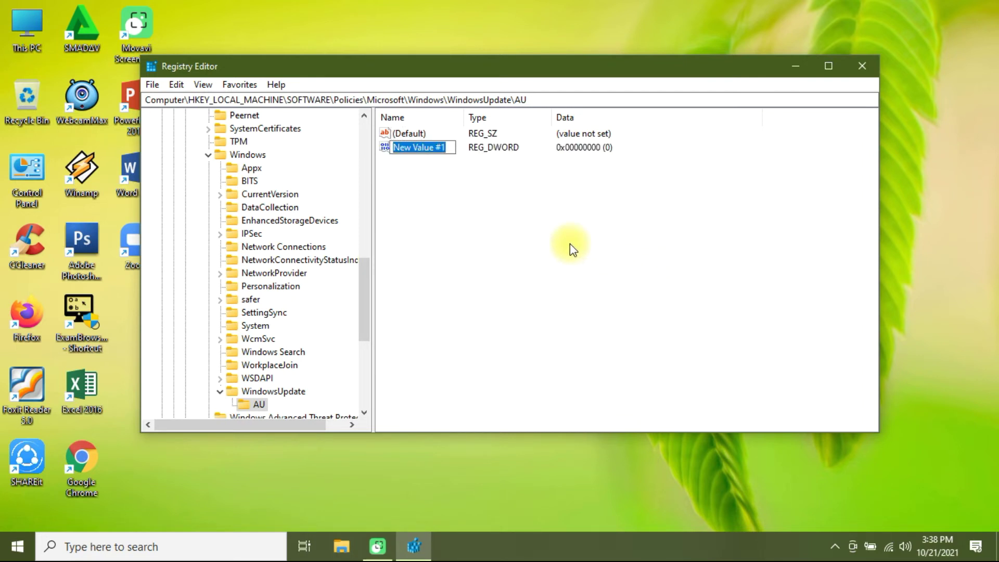
pyautogui.write('No')
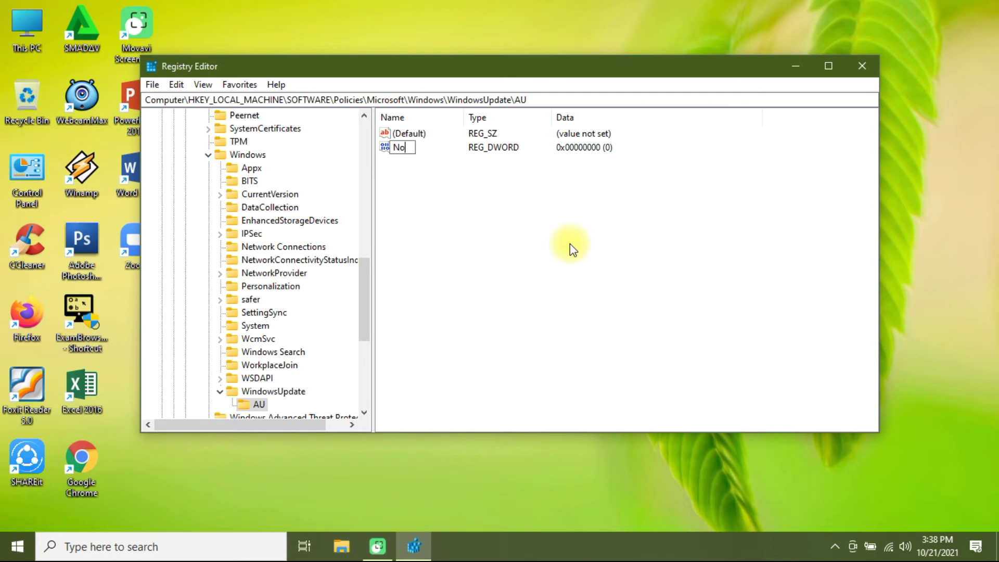
pyautogui.write('AutoUpdate')
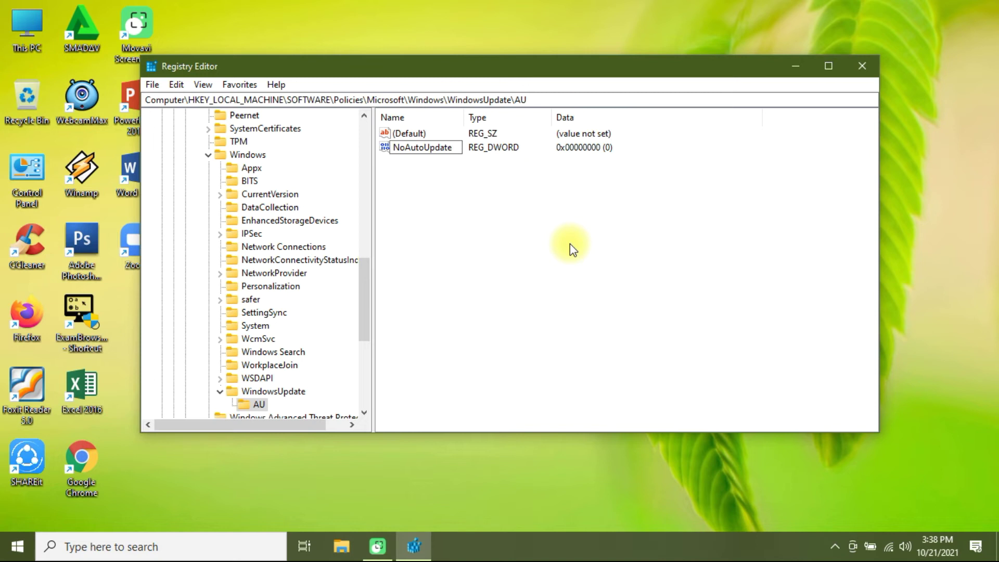
pyautogui.press('Return')
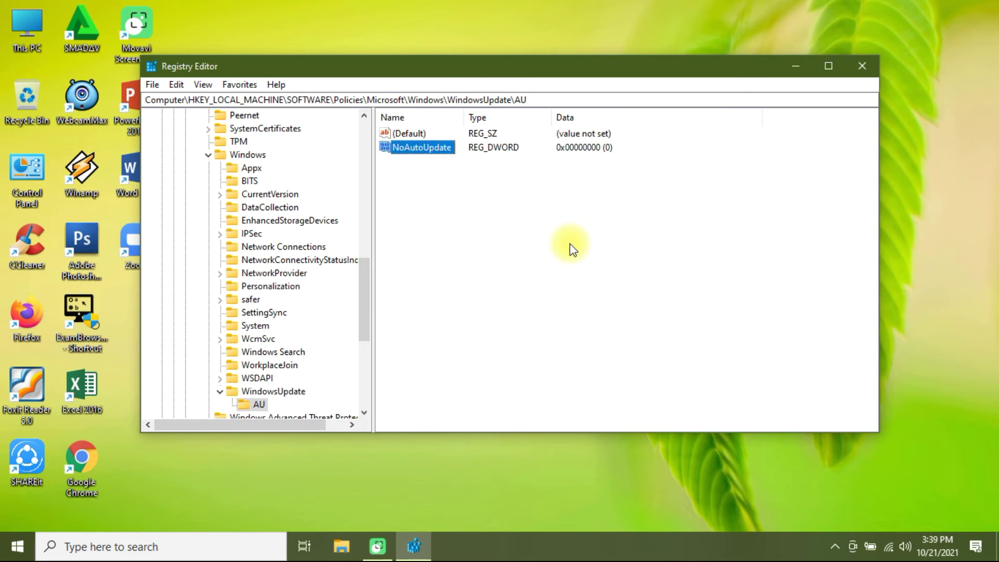
# Set the NoAutoUpdate value data to 1 and close the Registry Editor.
pyautogui.doubleClick(407, 146)
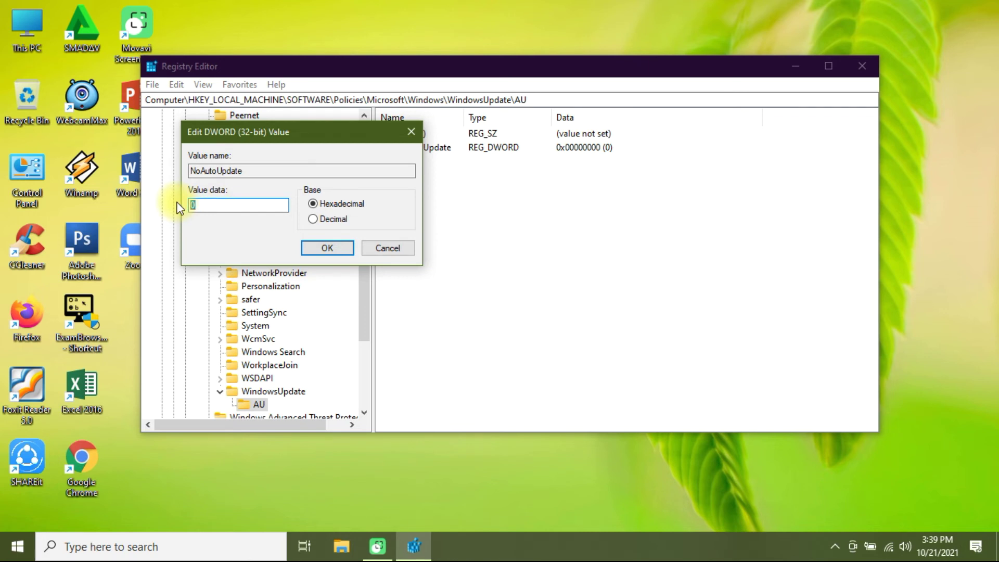
pyautogui.write('1')
pyautogui.click(321, 247)
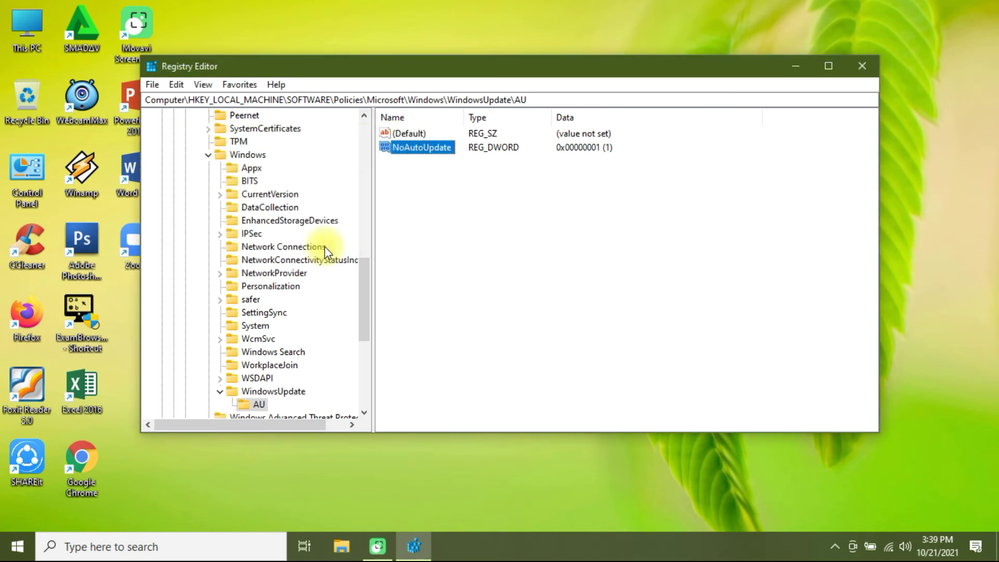
pyautogui.click(863, 64)
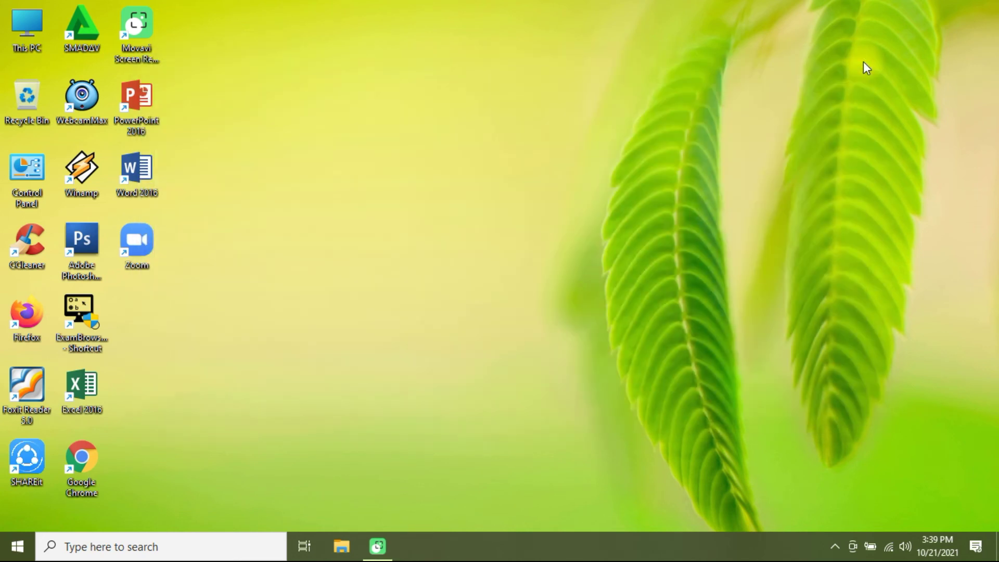
pyautogui.click(18, 547)
pyautogui.click(18, 514)
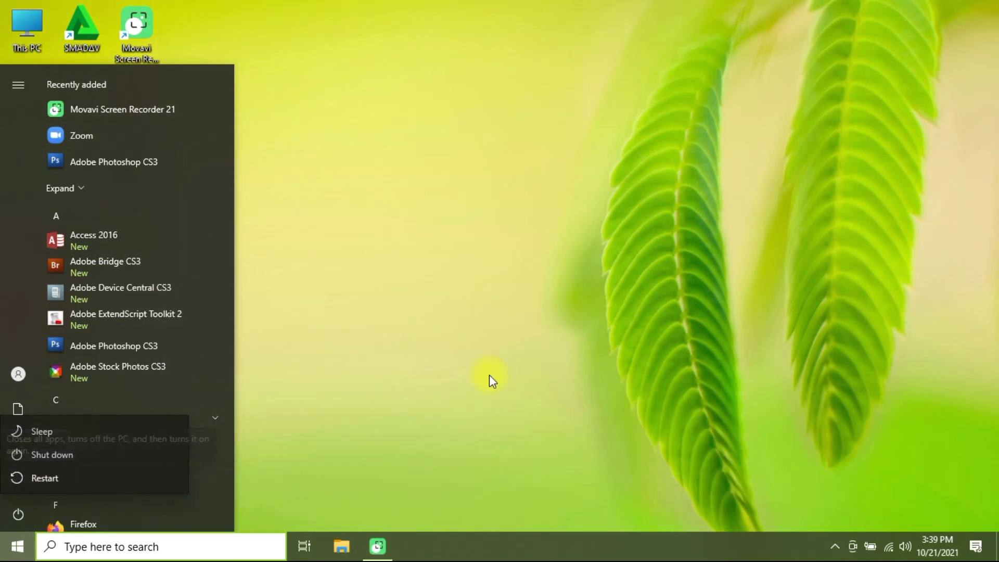
pyautogui.press('Escape')
pyautogui.press('Escape')
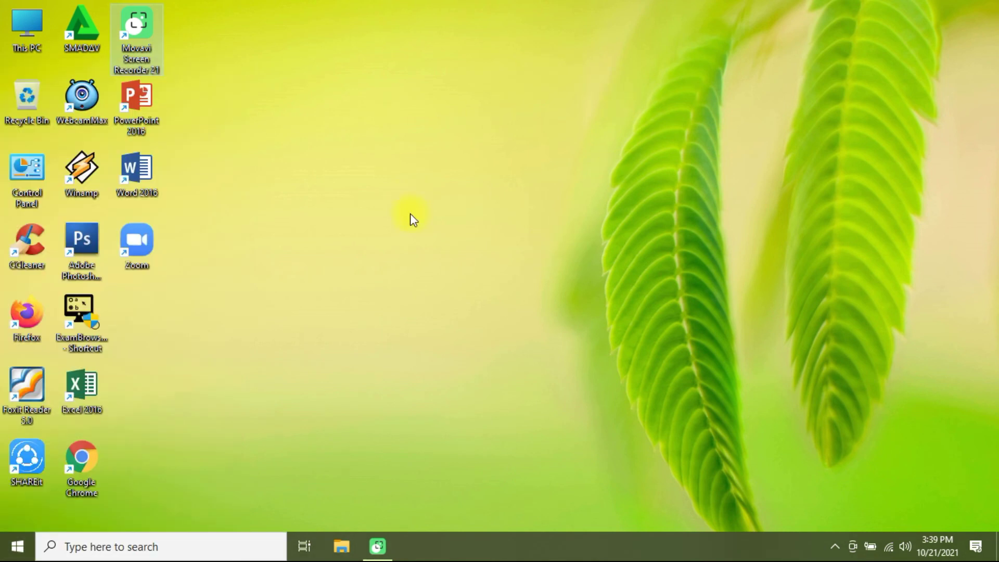